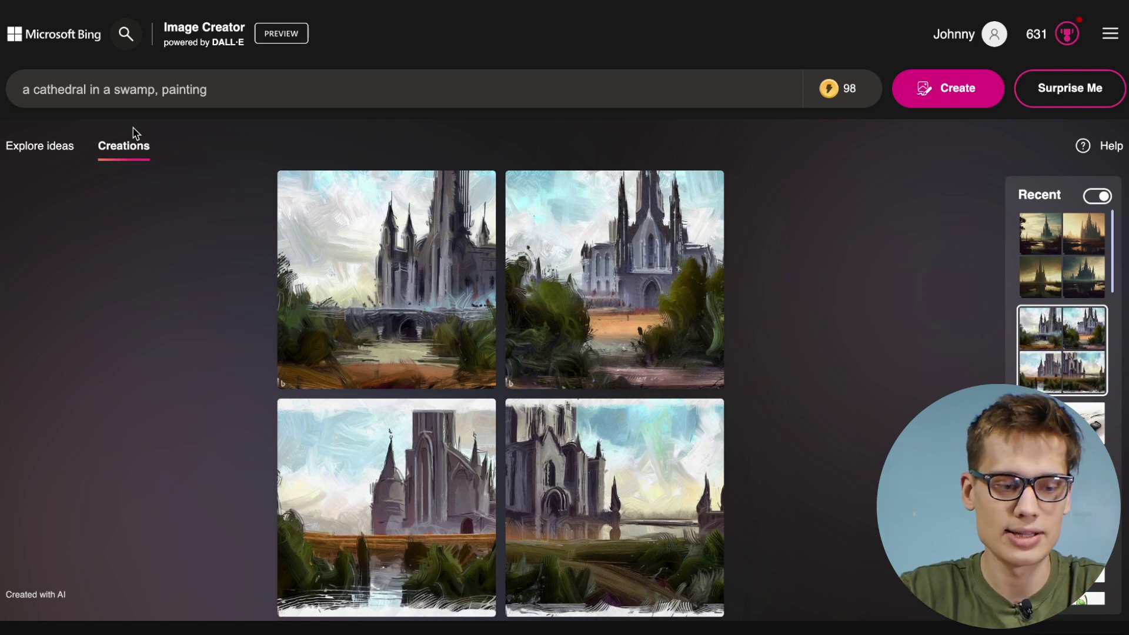
Replace 'painting' with '3d render' in the cathedral prompt, generate, and view the upper-left result
left_click(24, 95)
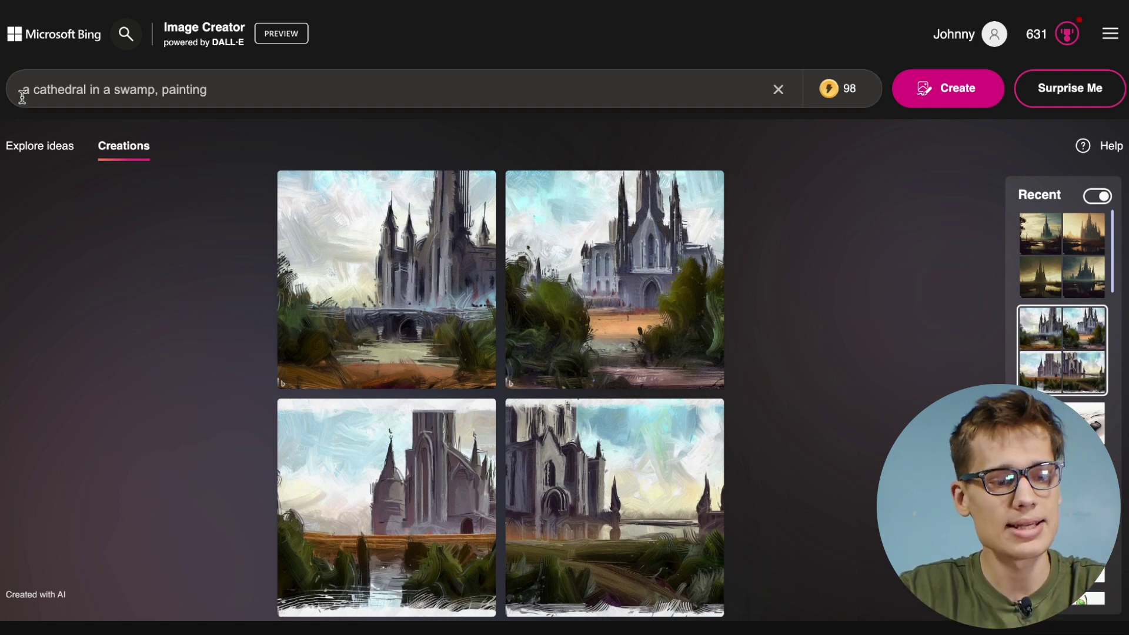
triple_click(179, 87)
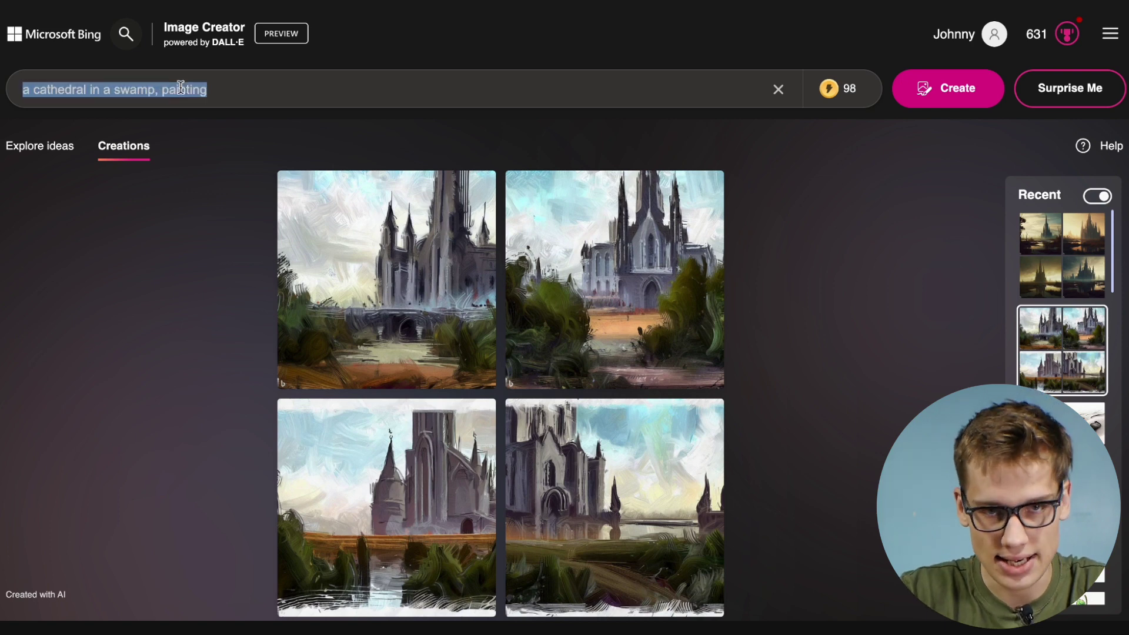
double_click(180, 86)
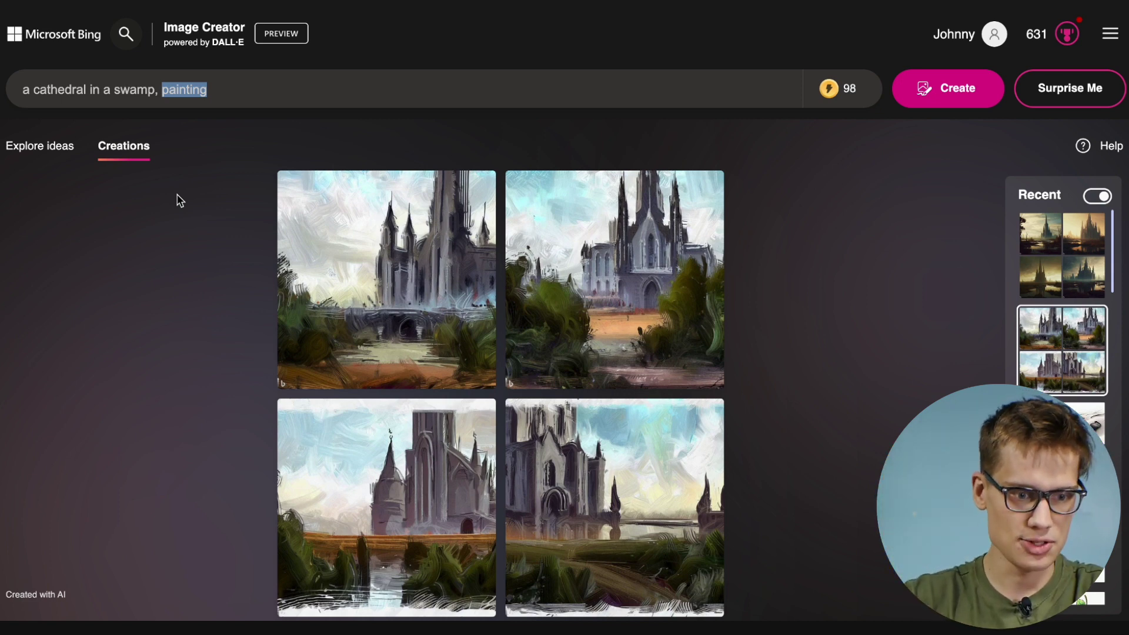
type("3d render")
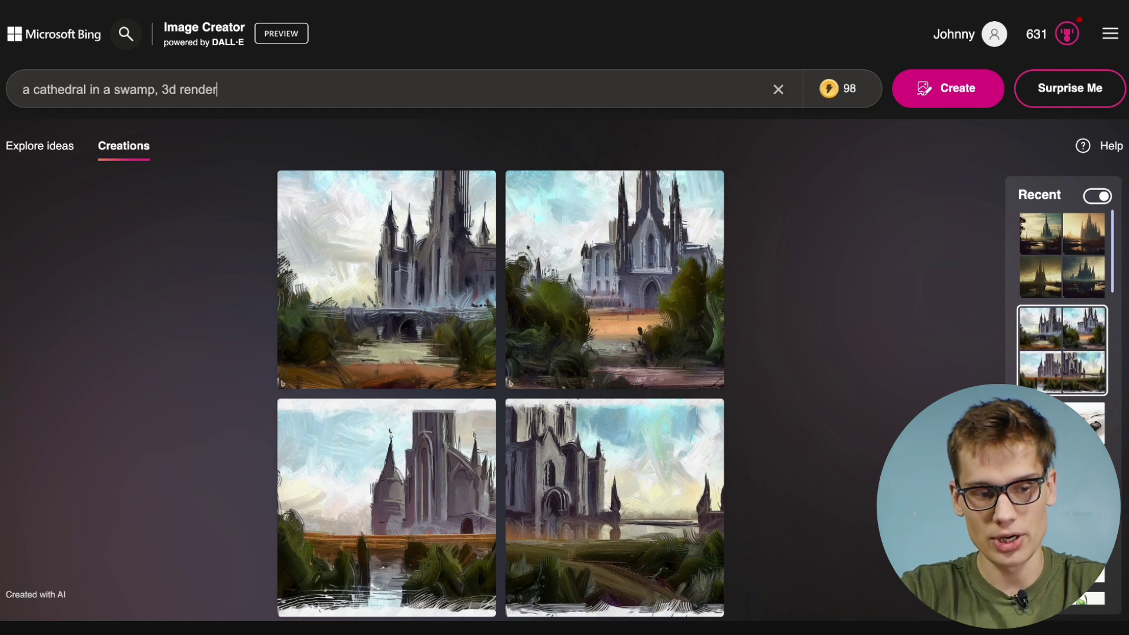
key("Return")
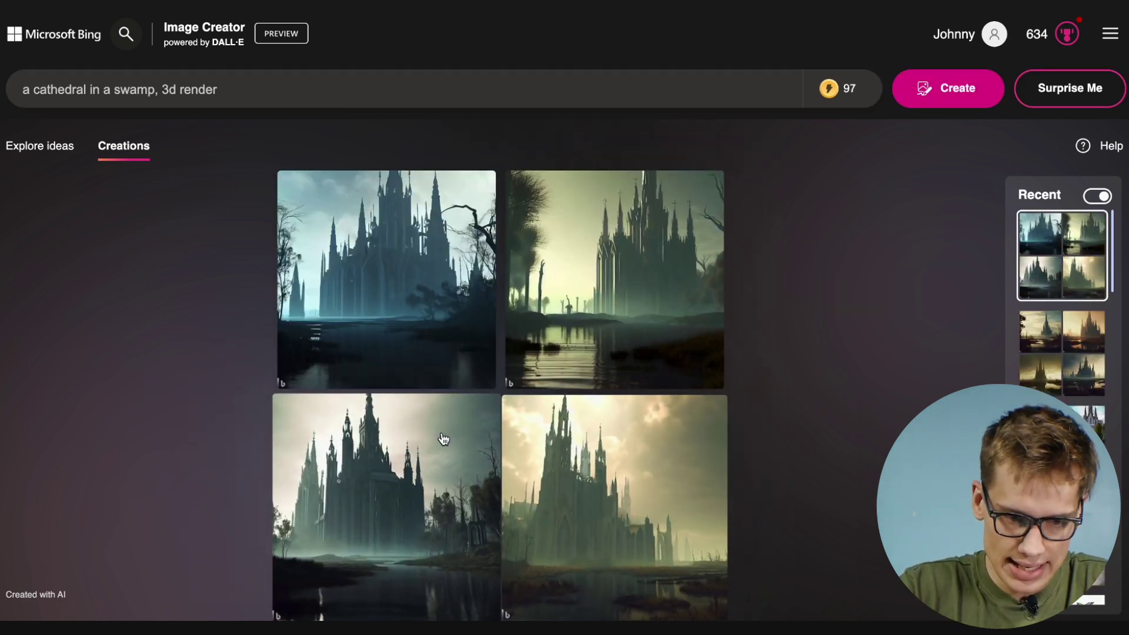
left_click(425, 296)
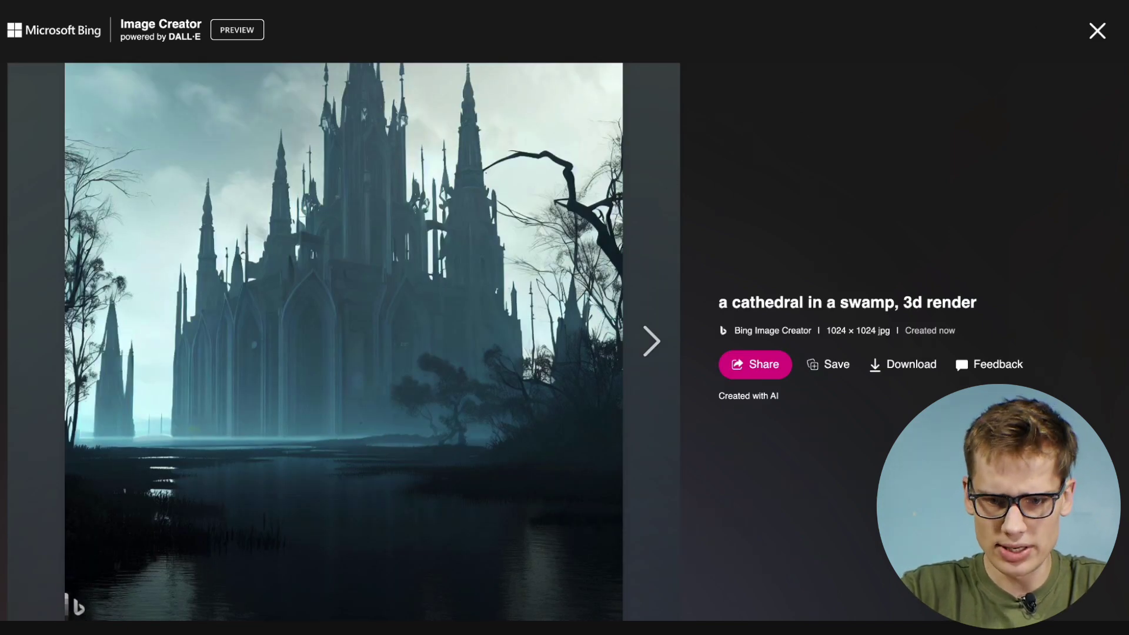
left_click(1097, 30)
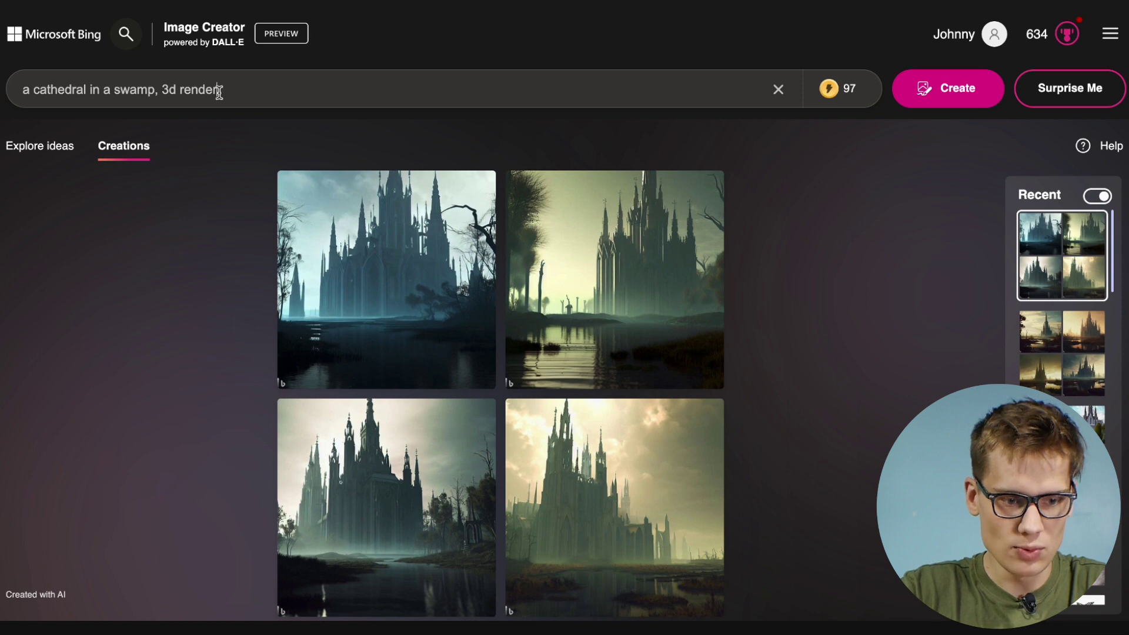
Change the prompt to 'a cathedral in a swamp, cartoon', generate, and view the bottom-right image
left_click_drag(218, 89, 160, 90)
type("cartoon")
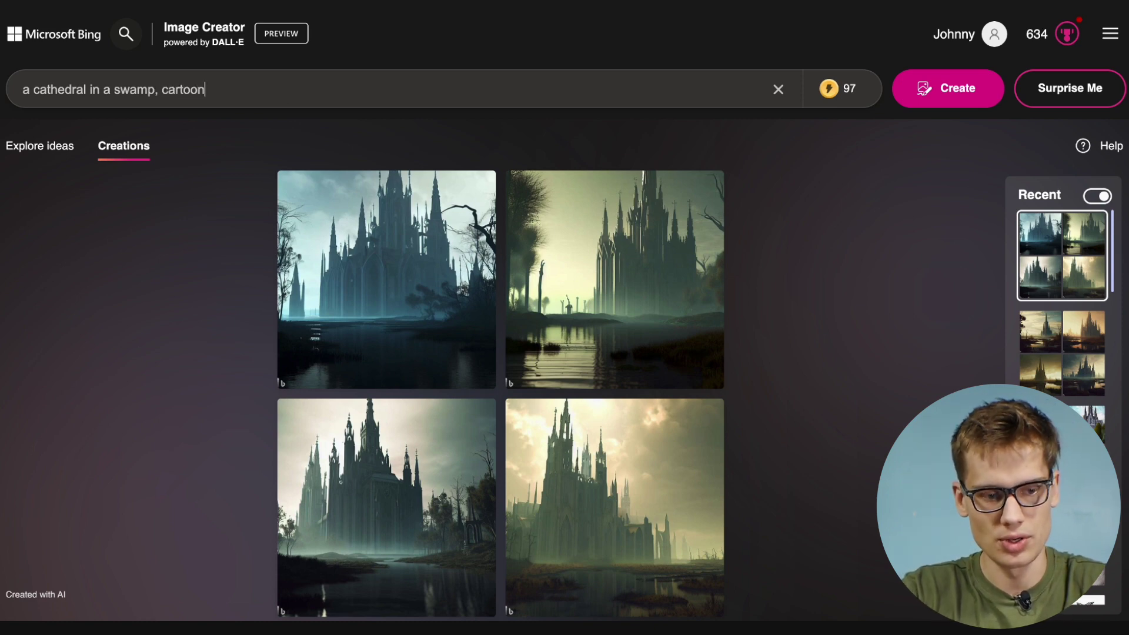
key("Return")
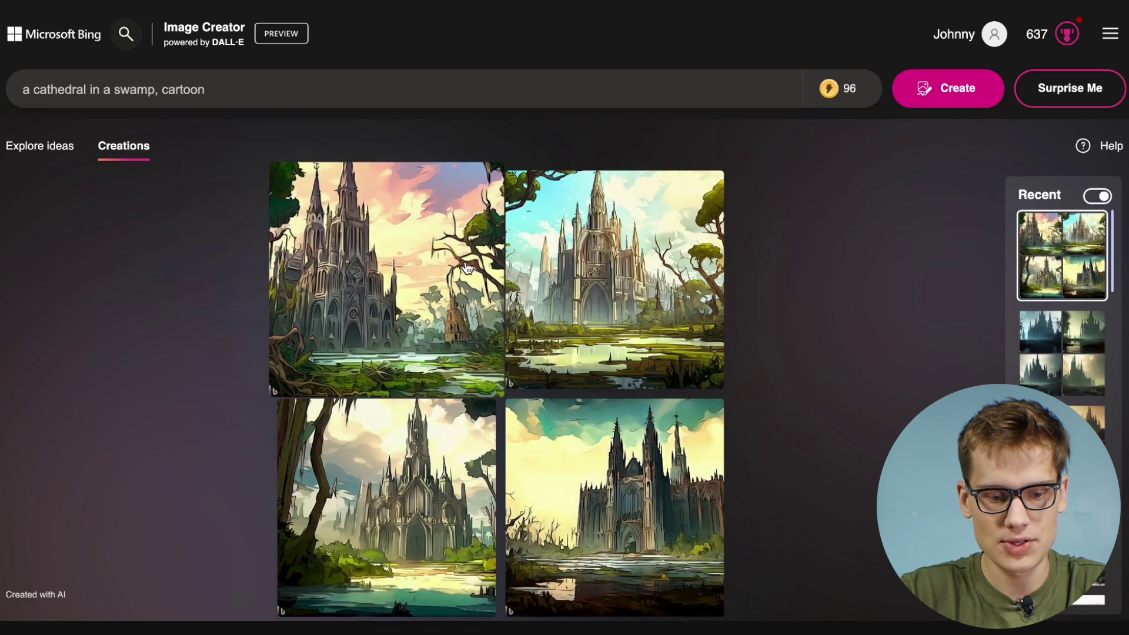
left_click(630, 492)
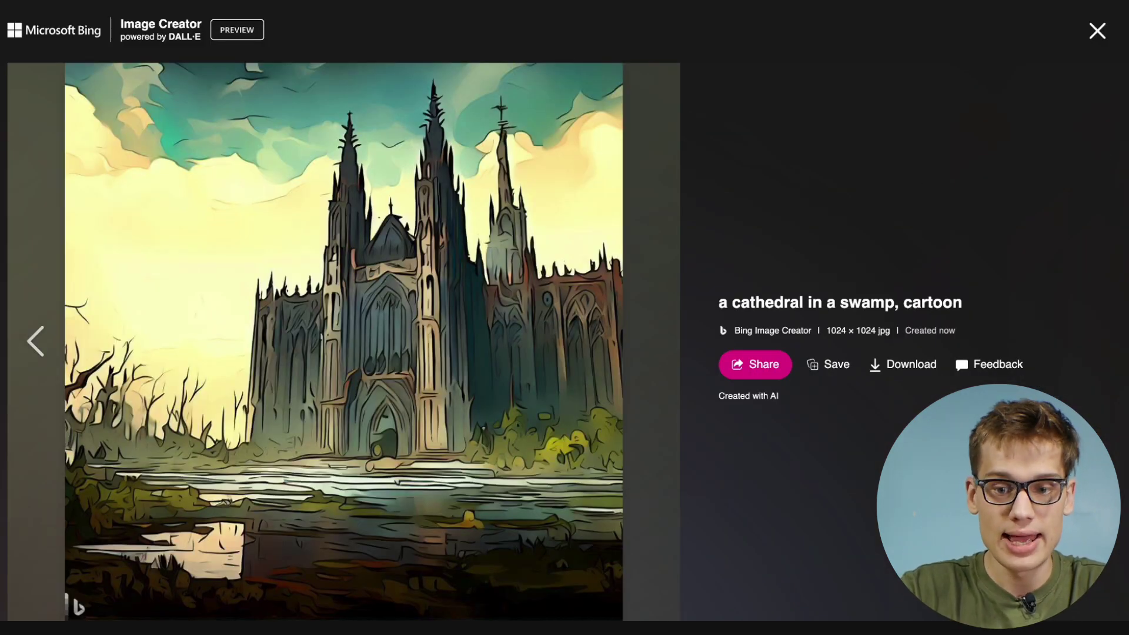
left_click(1098, 34)
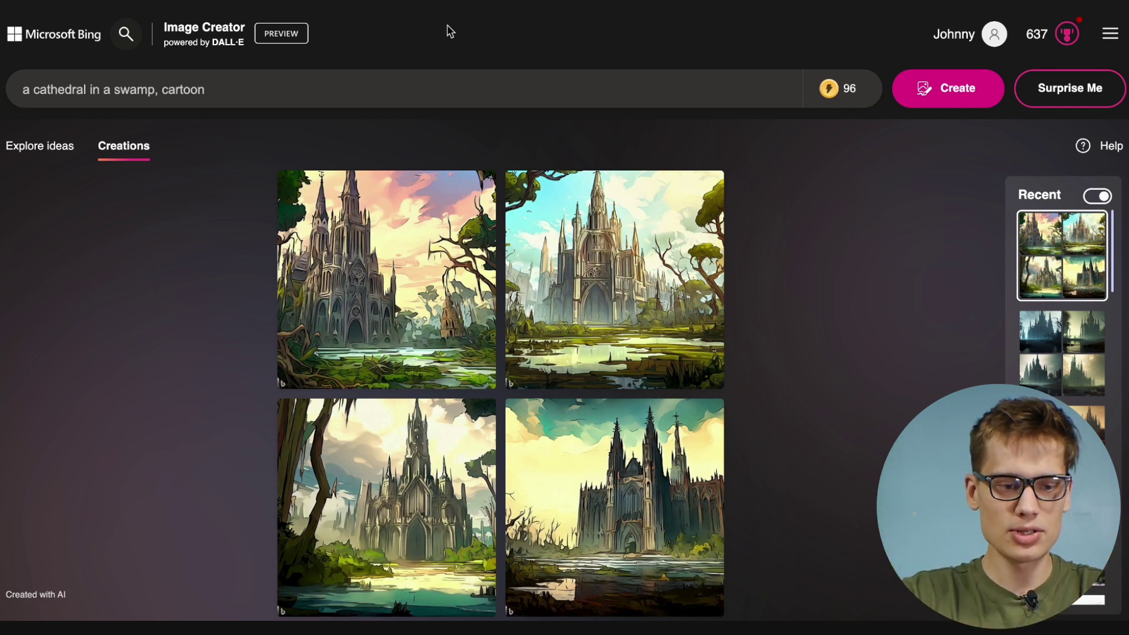
Paste the red birds on a solid white background prompt and generate the images
mouse_move(264, 88)
left_mouse_down()
mouse_move(21, 89)
mouse_move(267, 97)
left_mouse_up()
type("a red bird on a solid white backround")
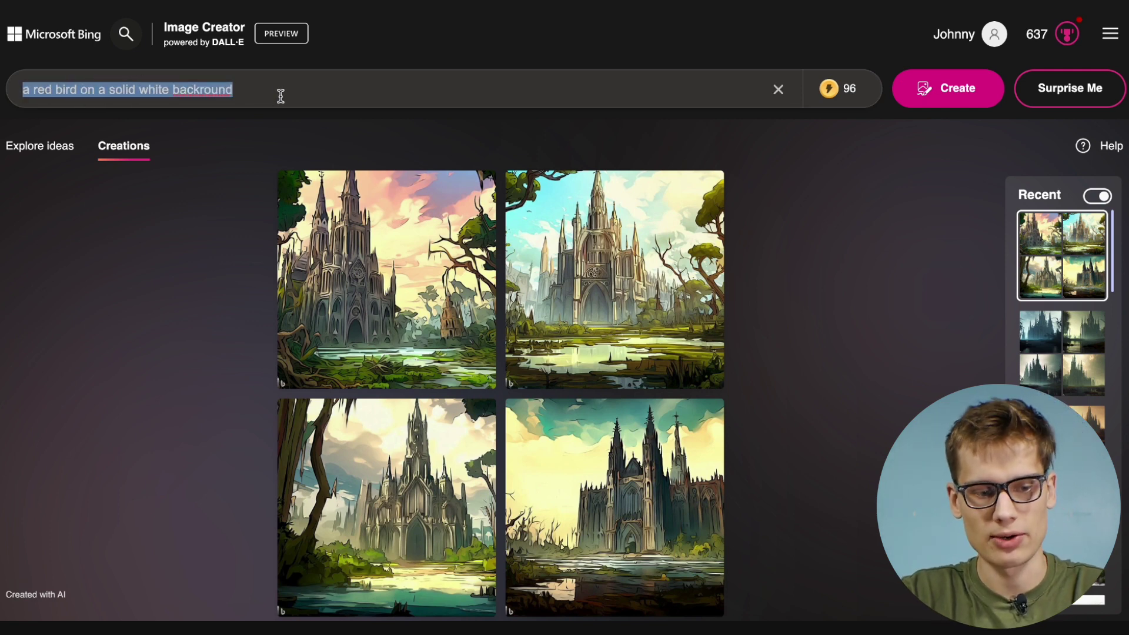
left_click(280, 96)
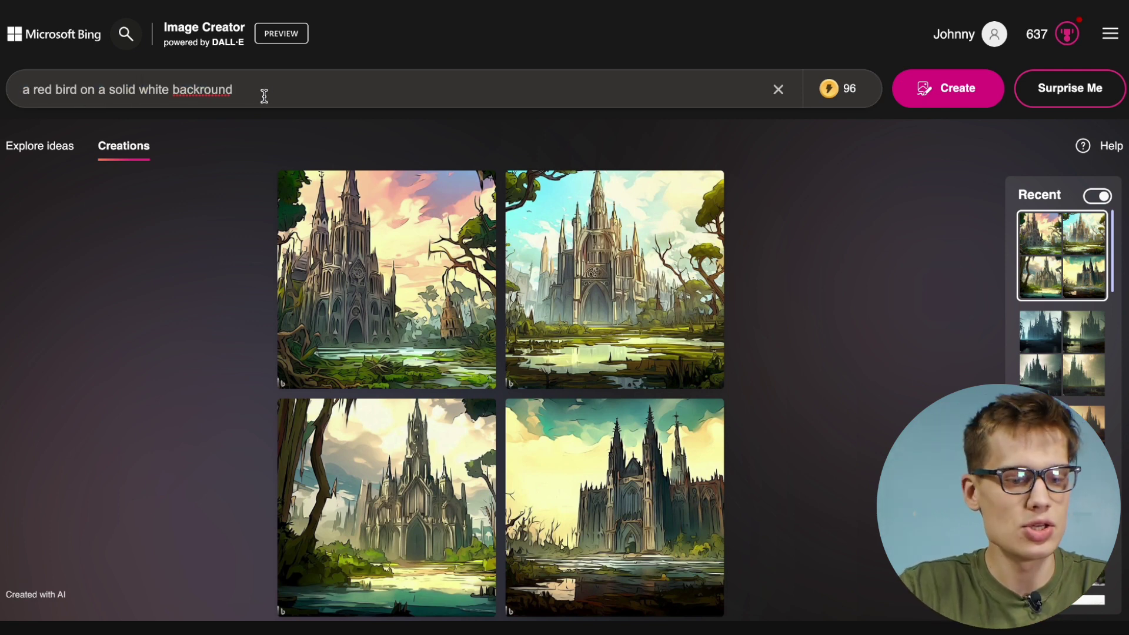
left_click_drag(263, 95, 96, 89)
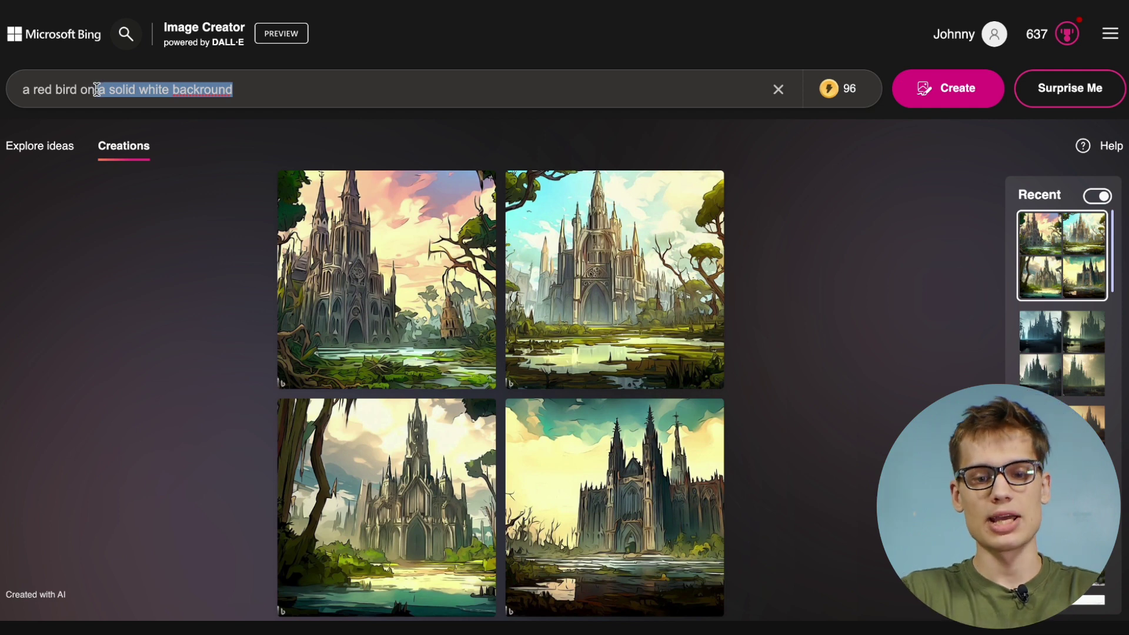
left_click(915, 83)
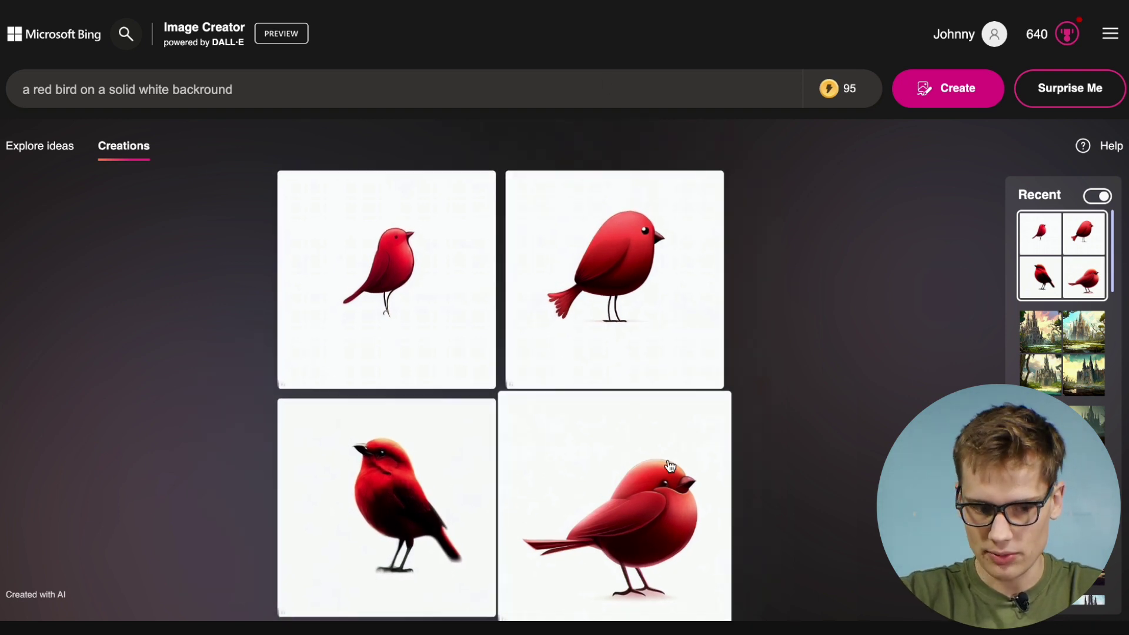
Write the candles on a white background prompt and view the bottom-left candle image
left_click(154, 92)
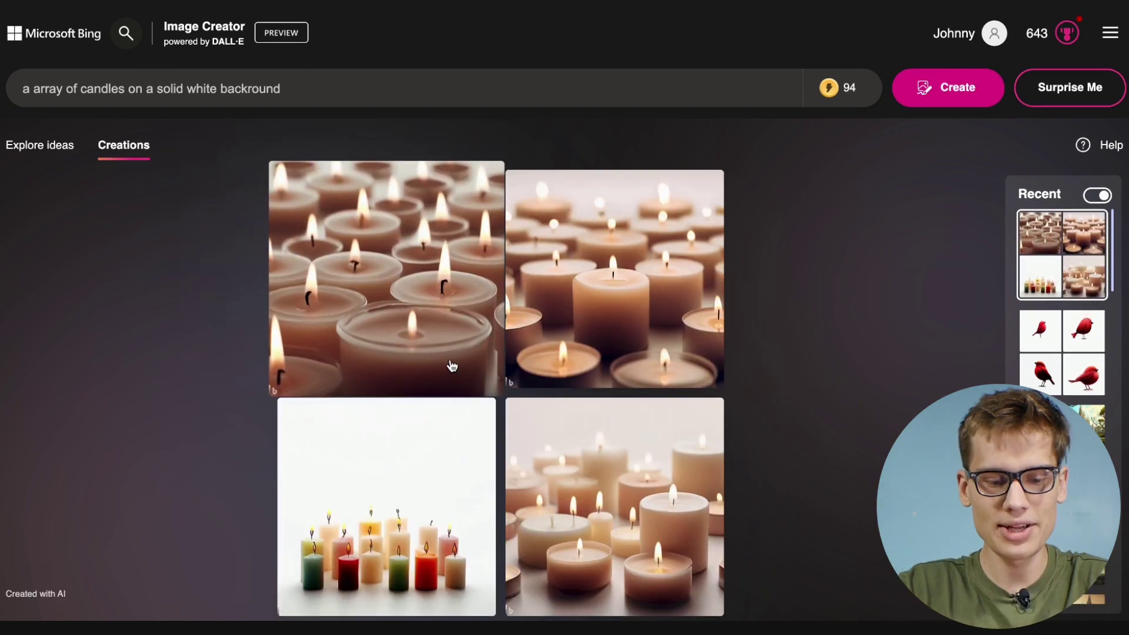
left_click(321, 524)
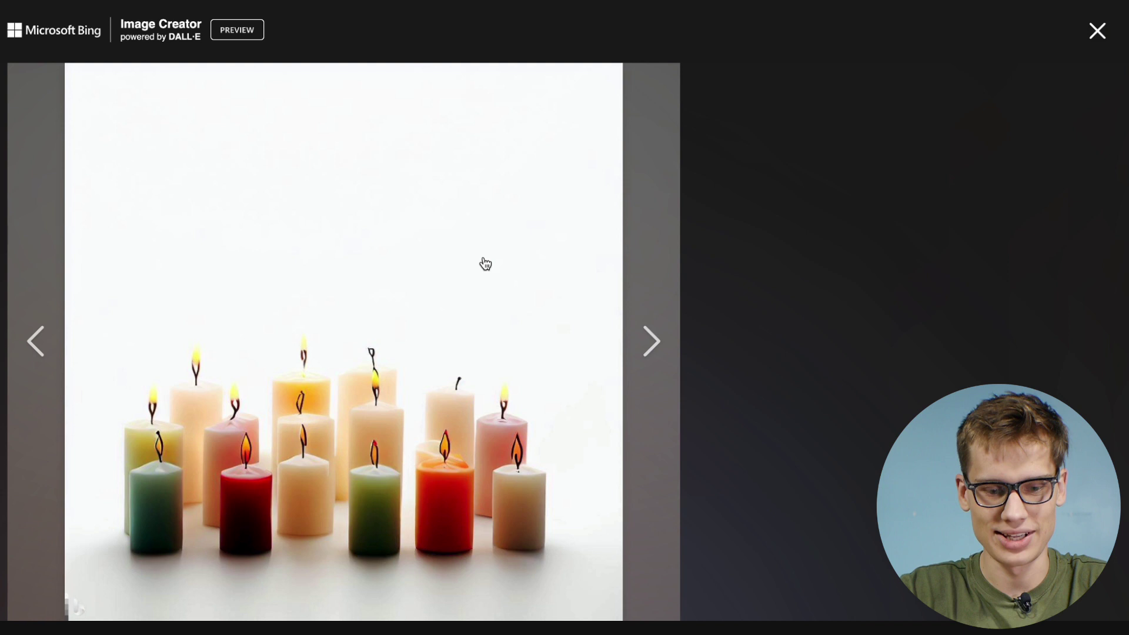
key("Escape")
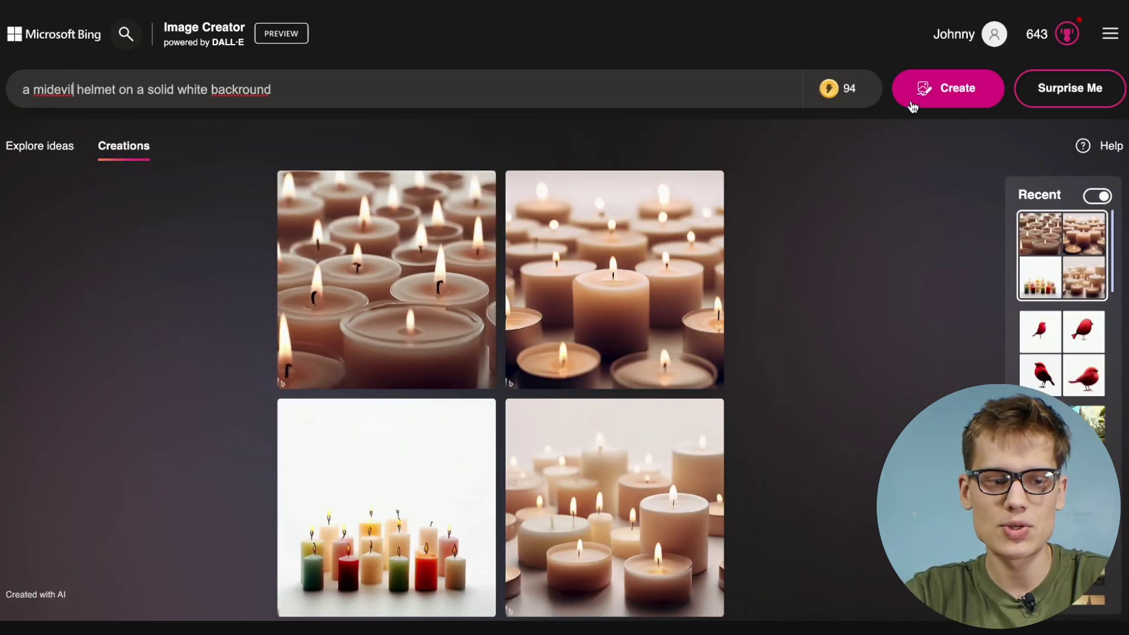
Generate images for 'a midevil helmet on a solid white backround'
left_click(913, 106)
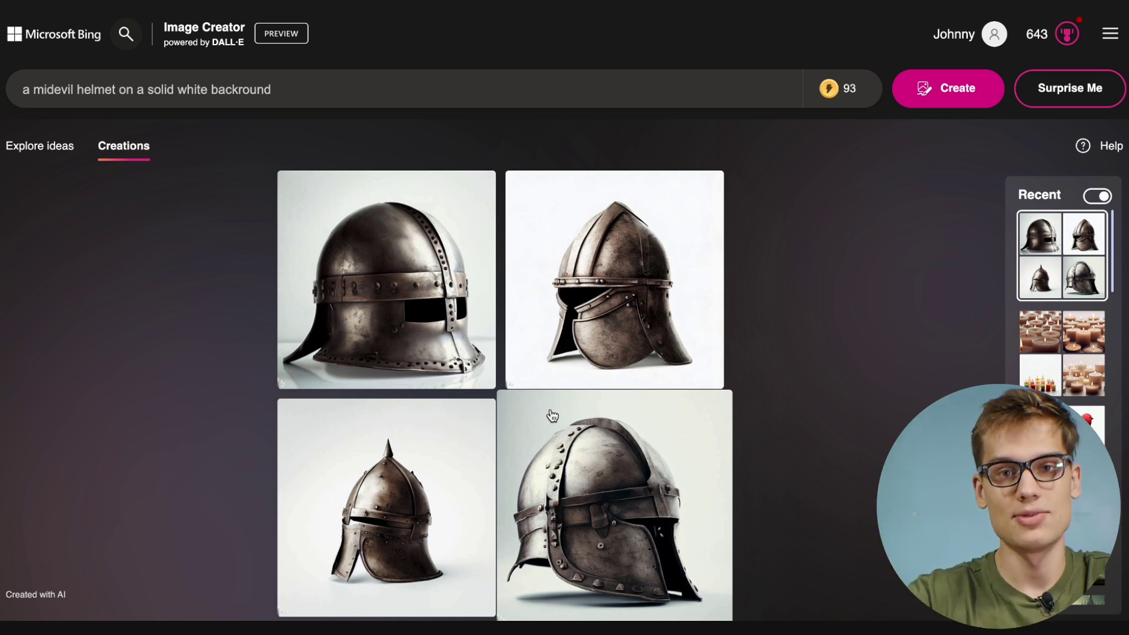
left_click(153, 92)
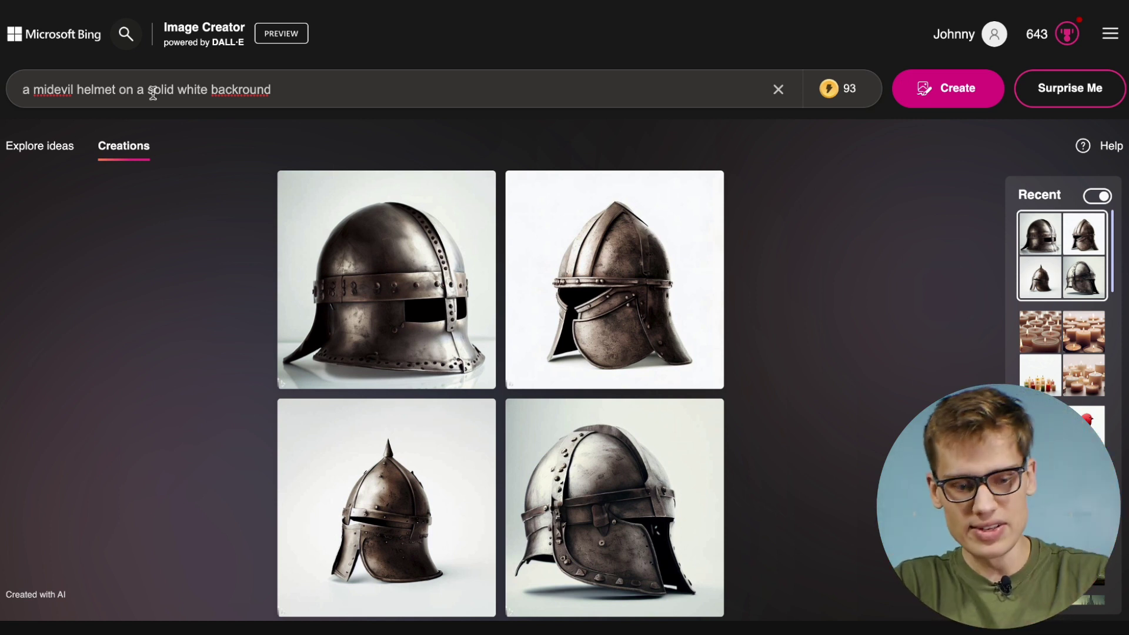
Add 'with a red brush on top' to the helmet prompt, generate, and view the bottom-right helmet
left_click(120, 88)
type("with a red br")
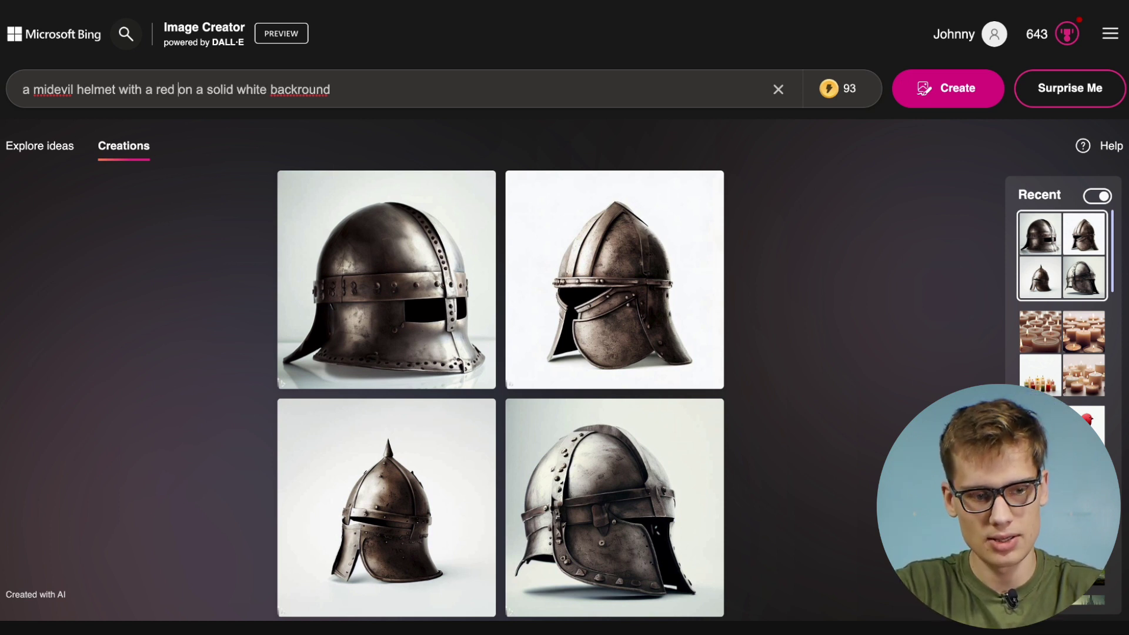
type("ush on top")
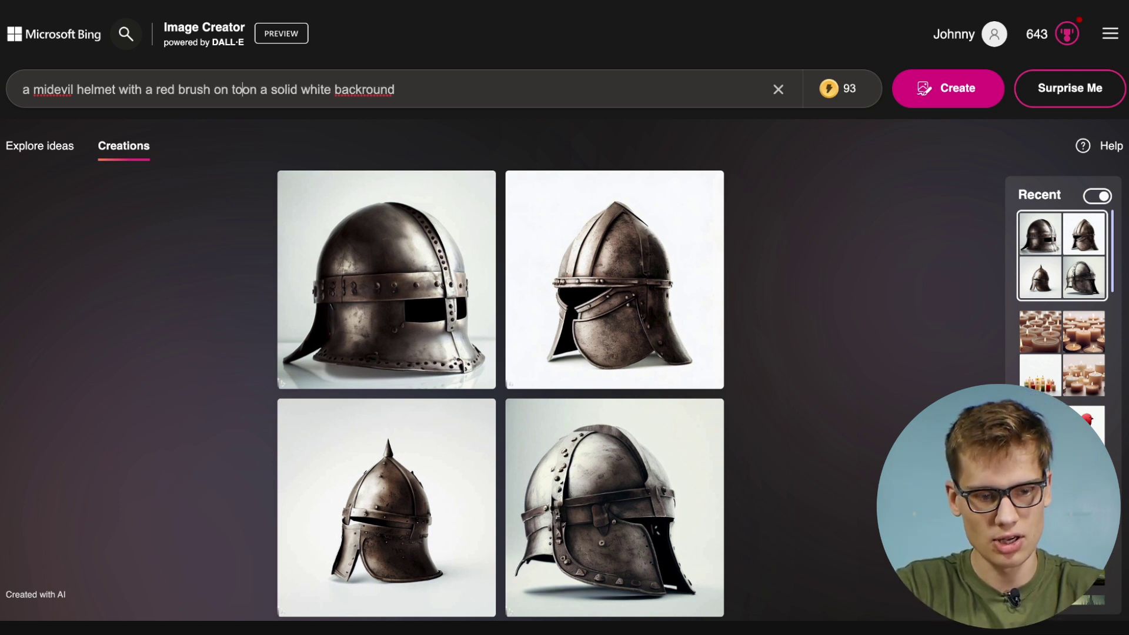
left_click(959, 89)
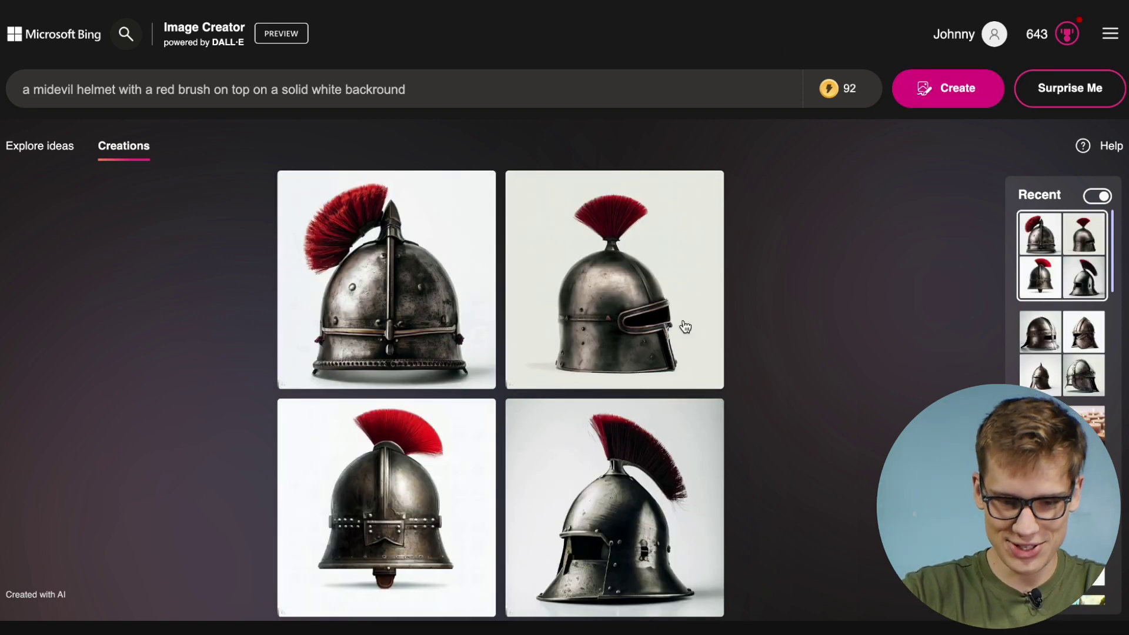
left_click(619, 511)
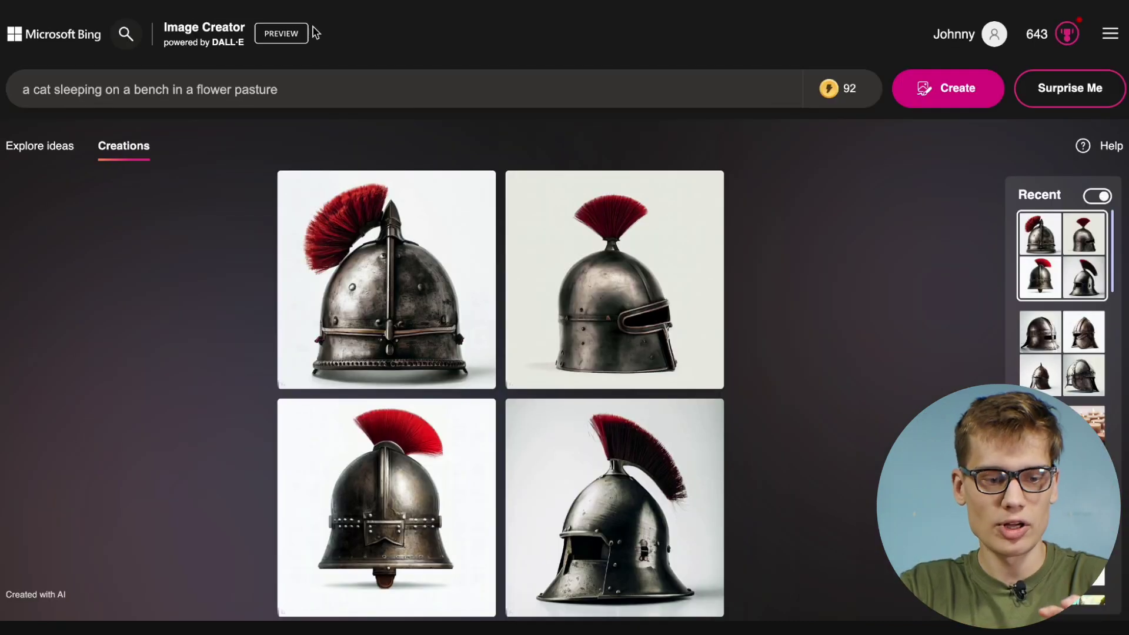
Generate the cat sleeping on a bench in a flower pasture and view the top-left image
left_click(983, 88)
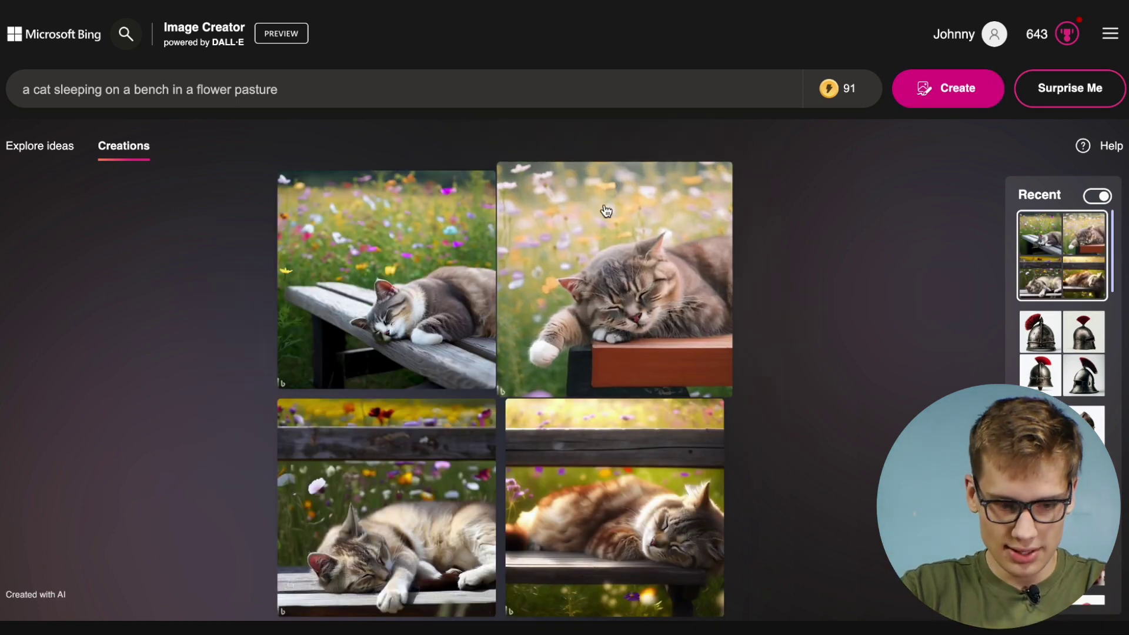
left_click(362, 313)
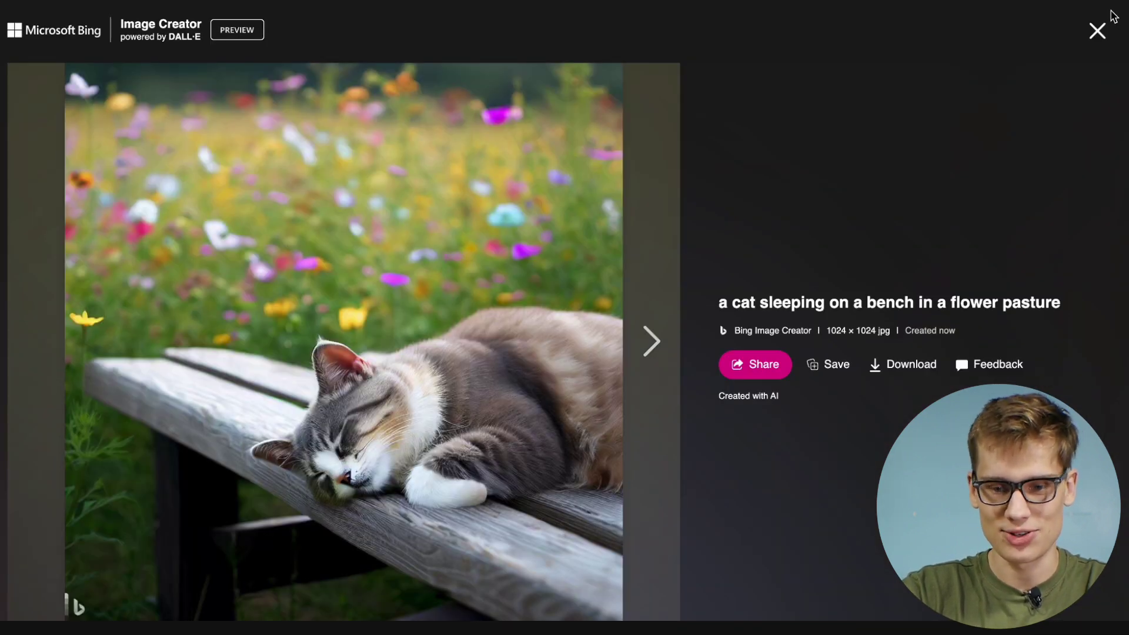
left_click(1097, 31)
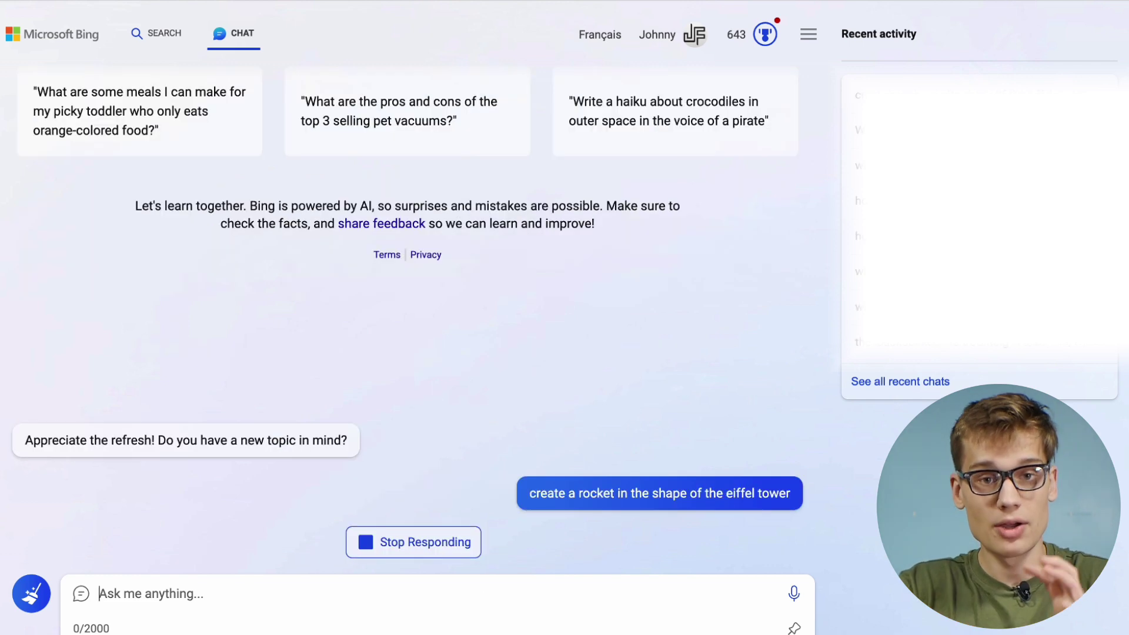
Highlight the 'create a rocket in the shape of the eiffel tower' request in Bing Chat
left_click_drag(499, 497, 778, 496)
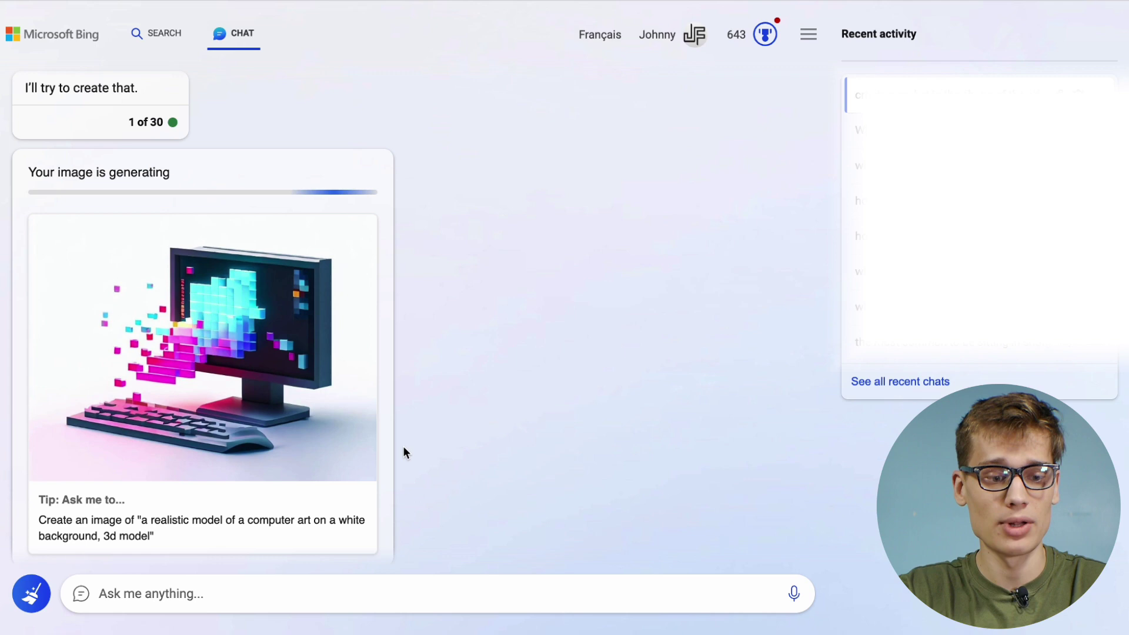